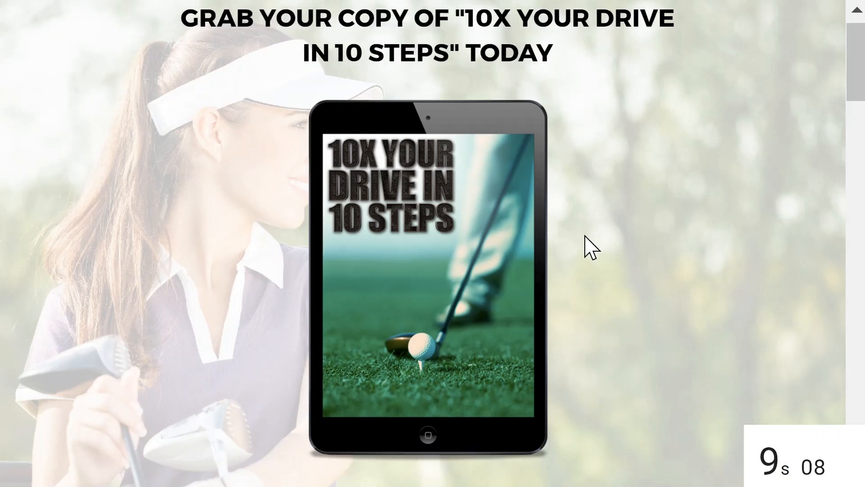
- Start a new dual-text-line Hero Bar with a button, using the goal of driving visitors to a site or offer
{"action": "scroll", "coordinate": [585, 245], "scroll_direction": "down", "scroll_amount": 5}
{"action": "scroll", "coordinate": [588, 246], "scroll_direction": "up", "scroll_amount": 1}
{"action": "scroll", "coordinate": [585, 236], "scroll_direction": "up", "scroll_amount": 4}
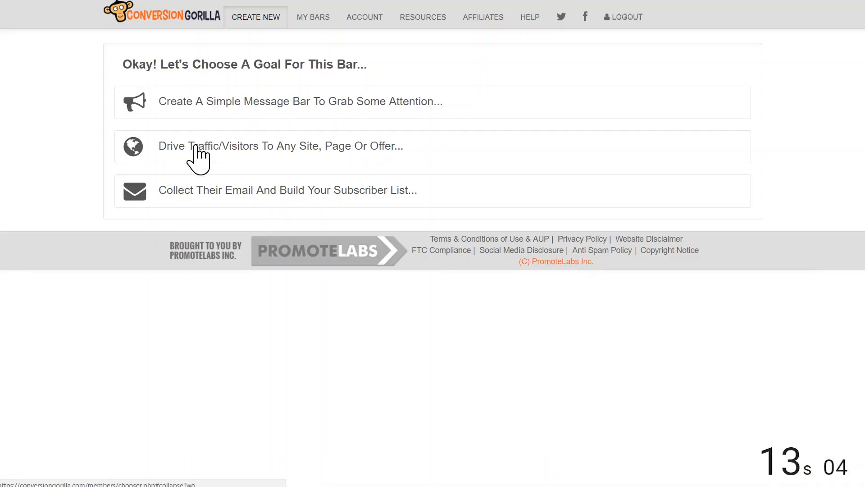
{"action": "left_click", "coordinate": [194, 147]}
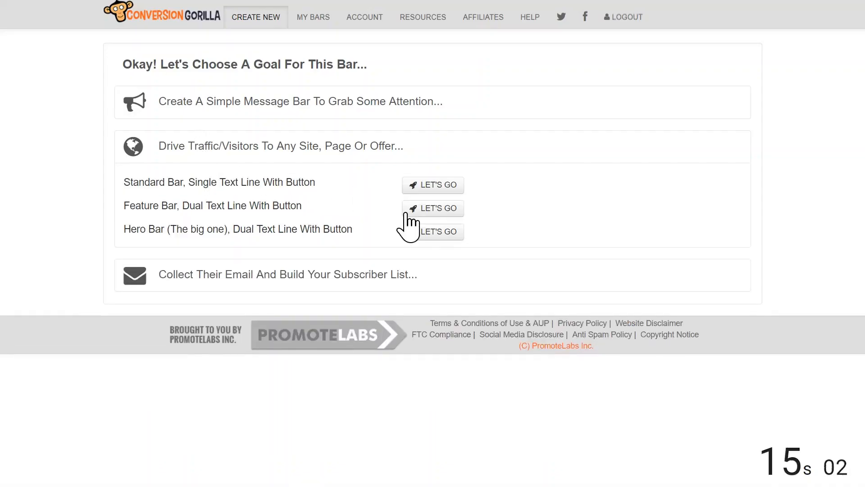
{"action": "left_click", "coordinate": [437, 232]}
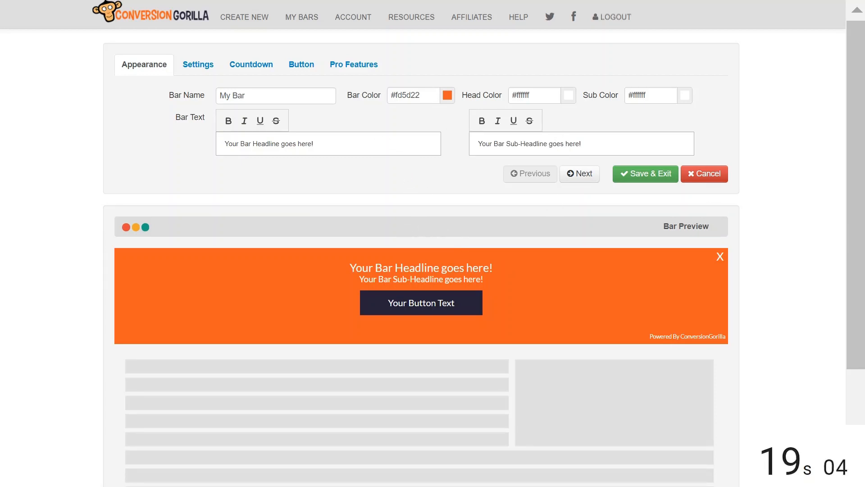
{"action": "left_click", "coordinate": [262, 97]}
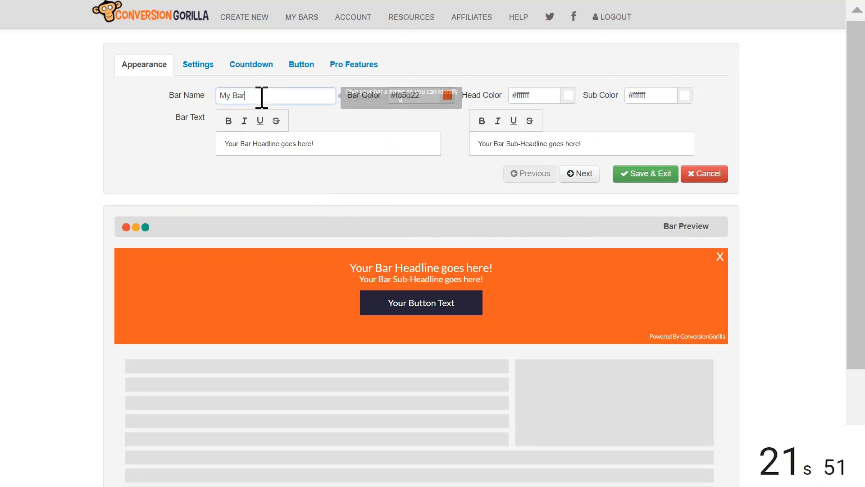
{"action": "left_click", "coordinate": [448, 96]}
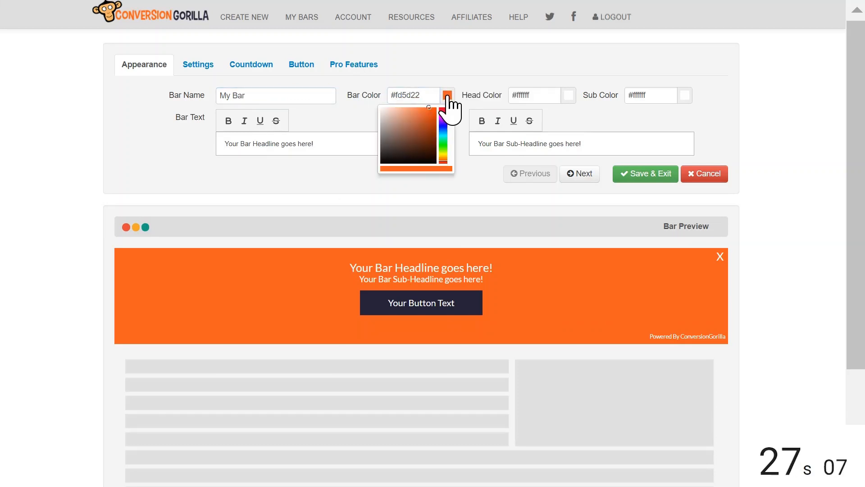
{"action": "left_click", "coordinate": [535, 81]}
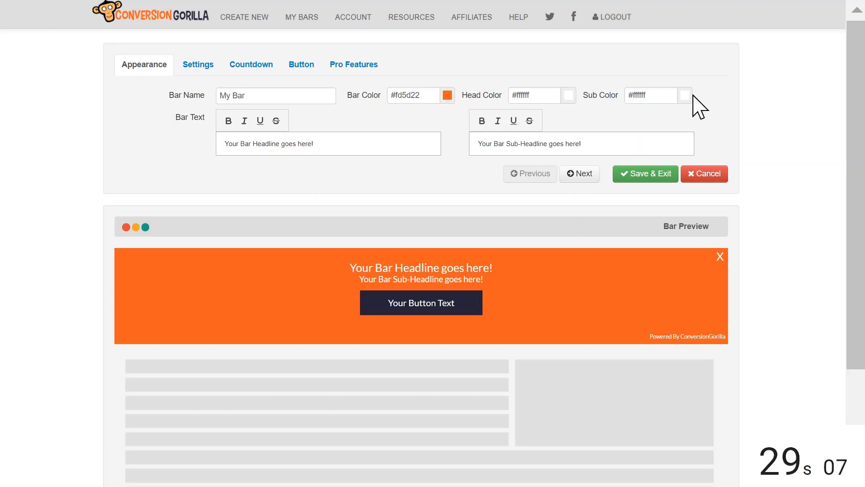
- Make the placeholder headline text bold
{"action": "left_click_drag", "start_coordinate": [330, 142], "coordinate": [212, 143]}
{"action": "left_click", "coordinate": [228, 121]}
{"action": "left_click", "coordinate": [338, 143]}
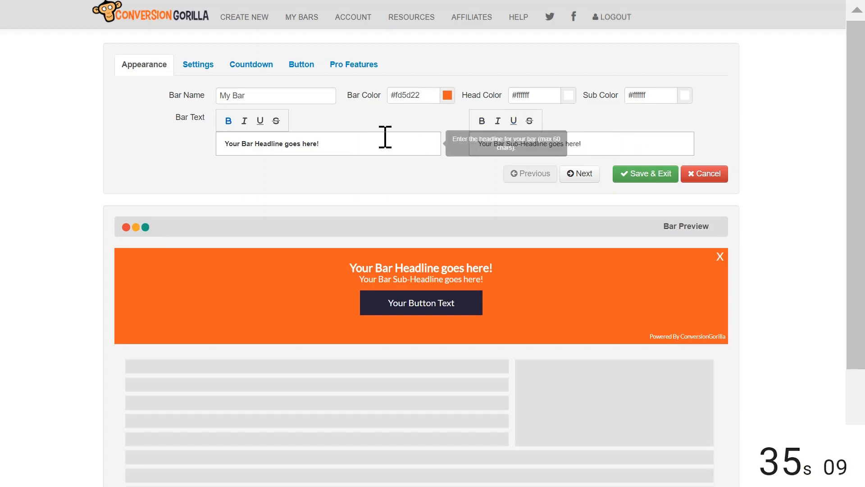
- Set the headline to "Limited: Get 50% Off This Awesome Golf Guide!" in bold and the sub-headline to "Use Code "50off""
{"action": "left_click_drag", "start_coordinate": [345, 146], "coordinate": [203, 155]}
{"action": "type", "text": "Limited: Get 50% Off This Awesome Golf Guide!"}
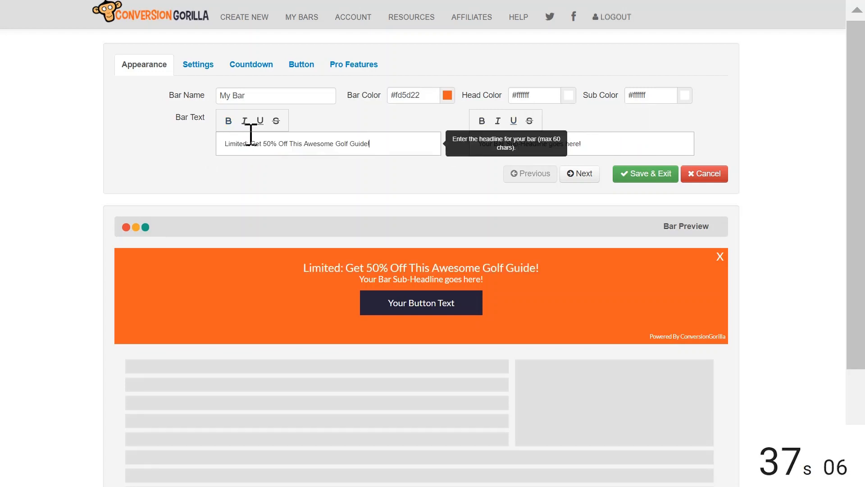
{"action": "left_click_drag", "start_coordinate": [413, 148], "coordinate": [231, 142]}
{"action": "triple_click", "coordinate": [333, 139]}
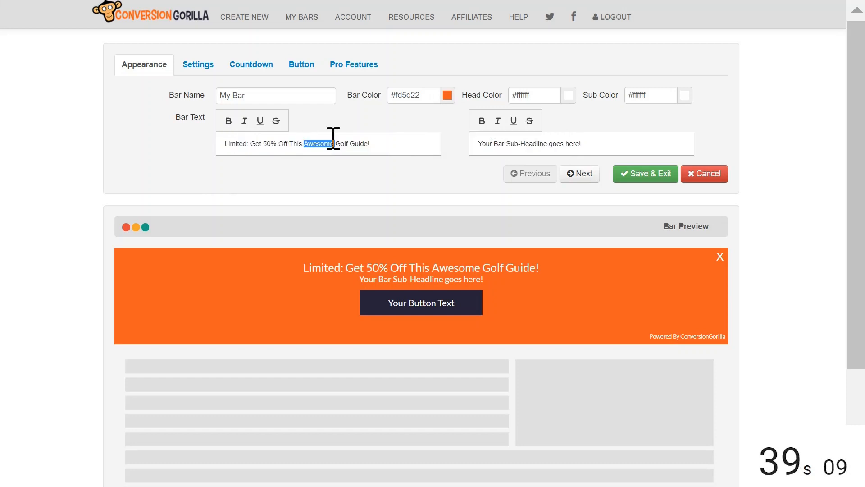
{"action": "left_click", "coordinate": [228, 121]}
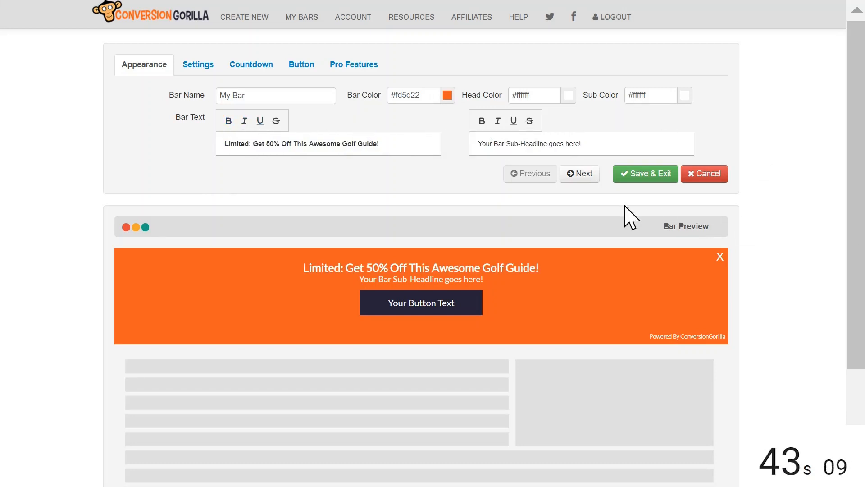
{"action": "left_click_drag", "start_coordinate": [610, 147], "coordinate": [425, 145]}
{"action": "type", "text": "Use Code \"50off\""}
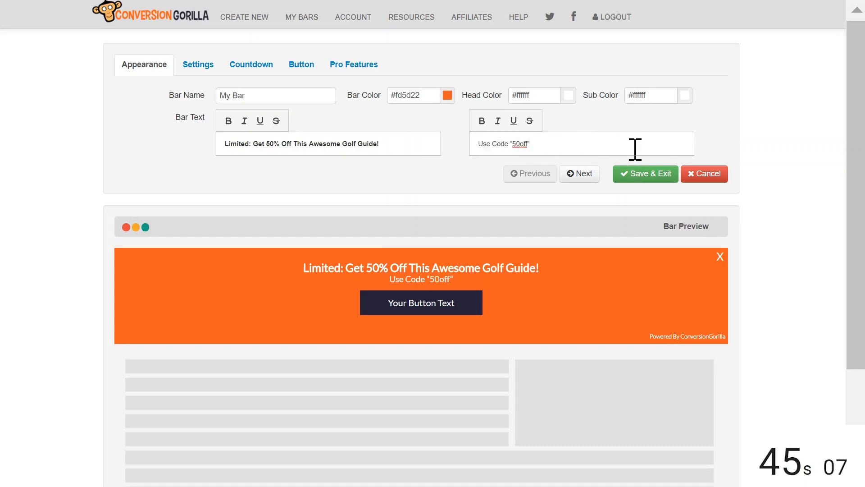
- Position the bar at the bottom of the page and make it appear after 75% scroll
{"action": "left_click", "coordinate": [586, 176]}
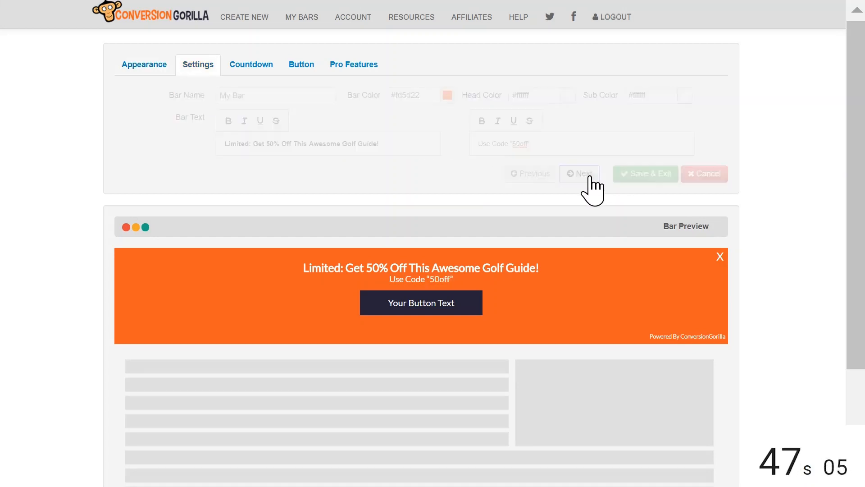
{"action": "left_click", "coordinate": [271, 96]}
{"action": "left_click", "coordinate": [252, 130]}
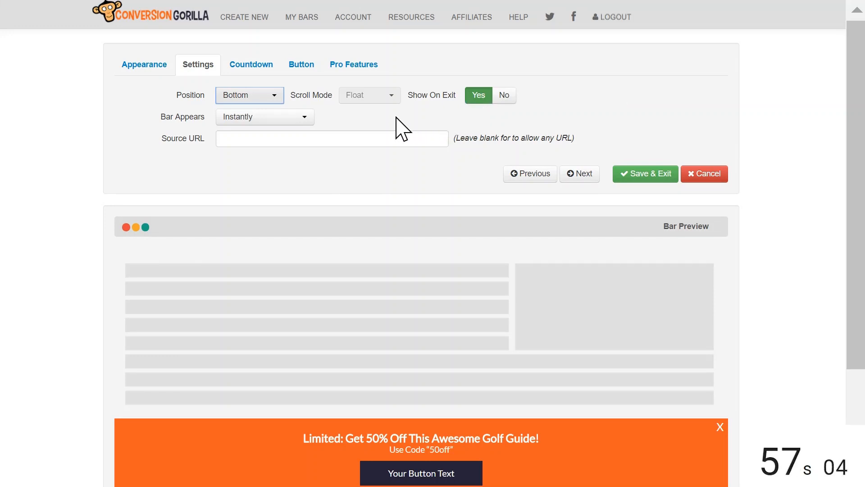
{"action": "left_click", "coordinate": [280, 118]}
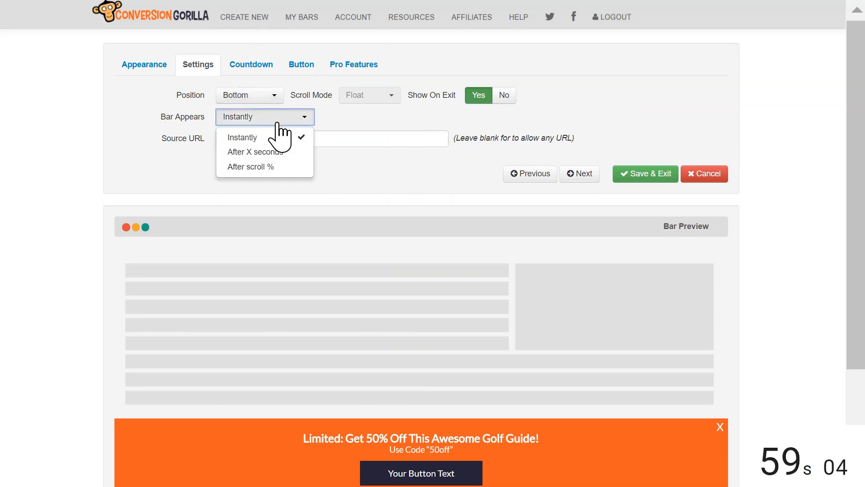
{"action": "left_click", "coordinate": [261, 167]}
{"action": "left_click_drag", "start_coordinate": [393, 117], "coordinate": [339, 117]}
{"action": "type", "text": "75"}
{"action": "left_click", "coordinate": [639, 128]}
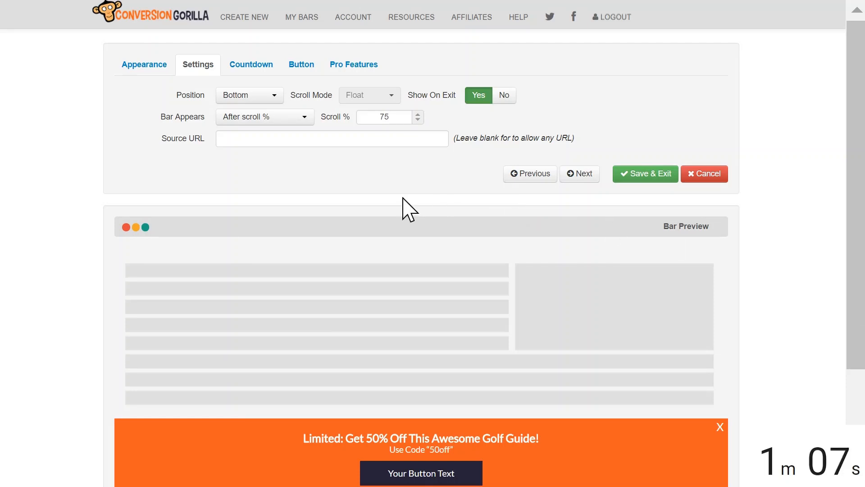
- Add a Date/Time countdown to the bar and pick an end date in August 2017
{"action": "left_click", "coordinate": [580, 177]}
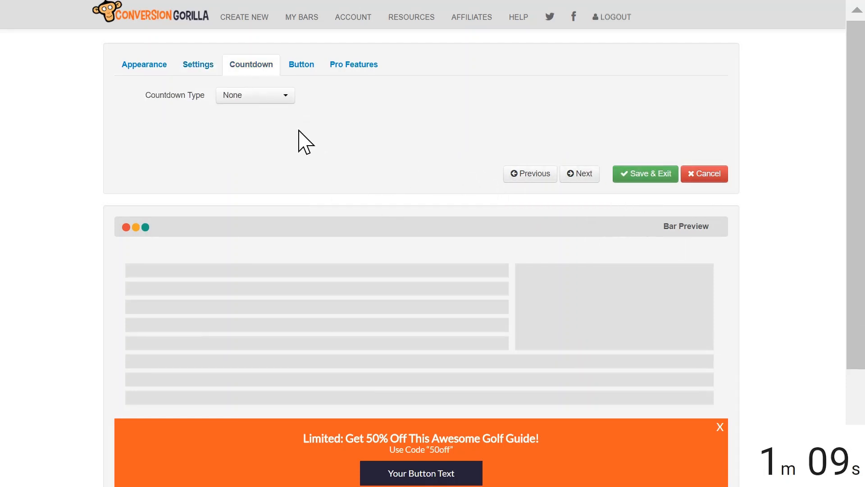
{"action": "left_click", "coordinate": [285, 97]}
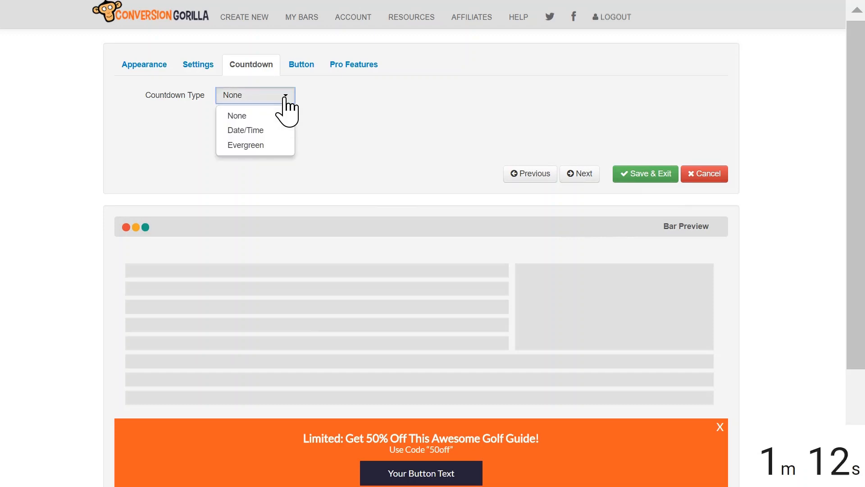
{"action": "left_click", "coordinate": [252, 131]}
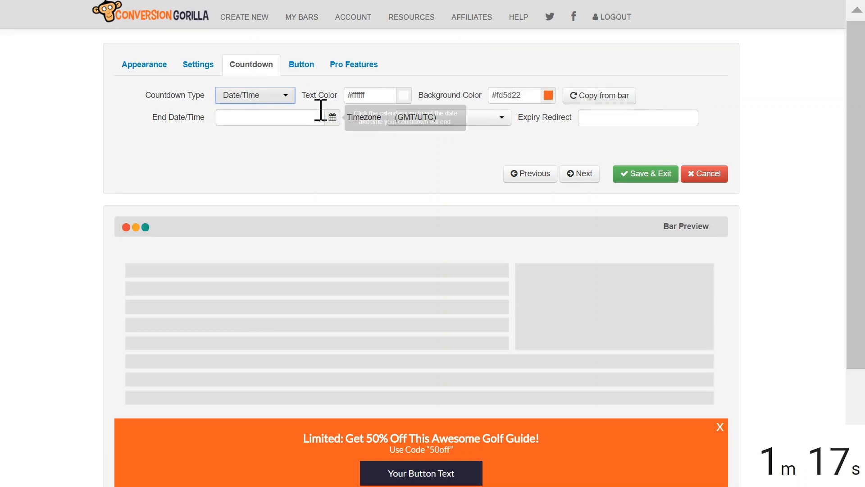
{"action": "left_click", "coordinate": [332, 118]}
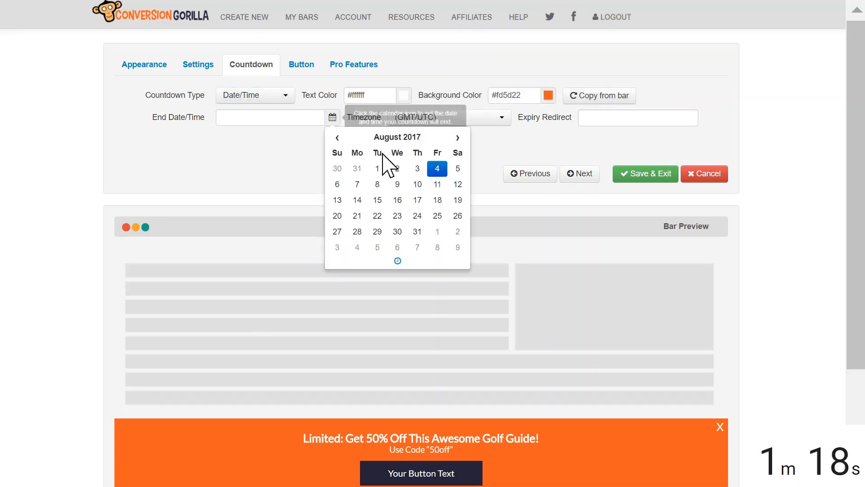
{"action": "left_click", "coordinate": [459, 169]}
{"action": "left_click", "coordinate": [580, 175]}
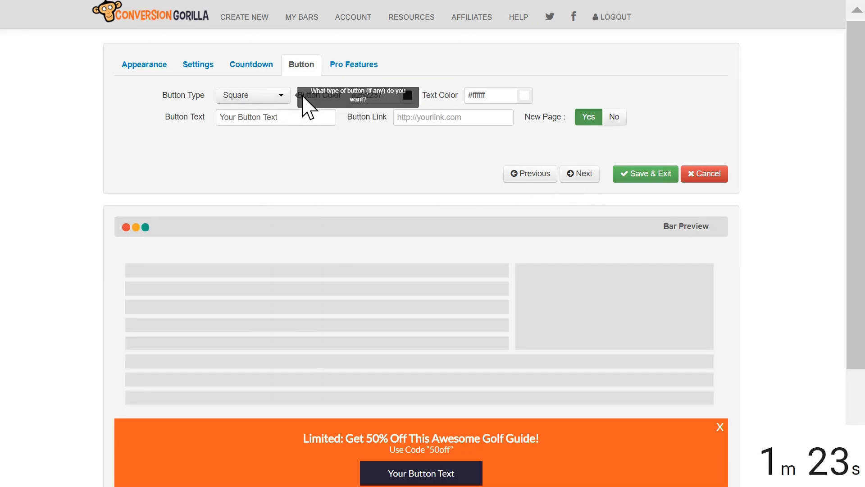
{"action": "left_click_drag", "start_coordinate": [324, 116], "coordinate": [221, 117]}
{"action": "type", "text": "Grab This Deal Now!"}
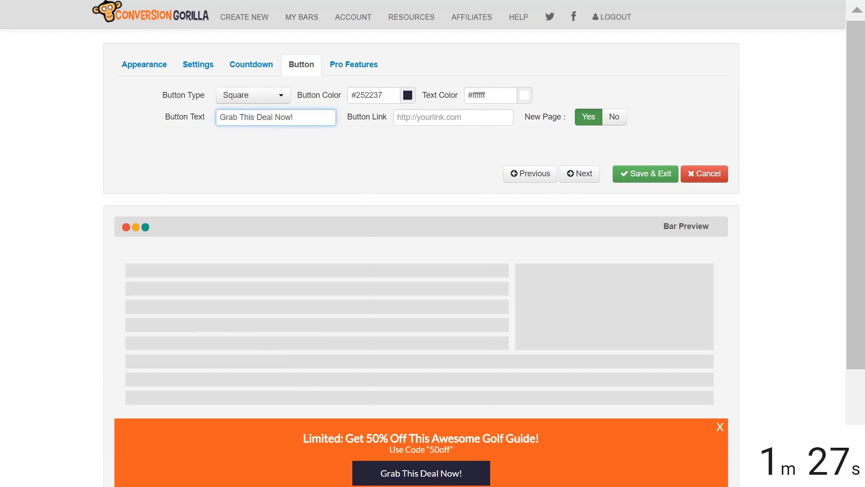
{"action": "left_click", "coordinate": [478, 118]}
{"action": "type", "text": "http://golf1.pagedemo.co/"}
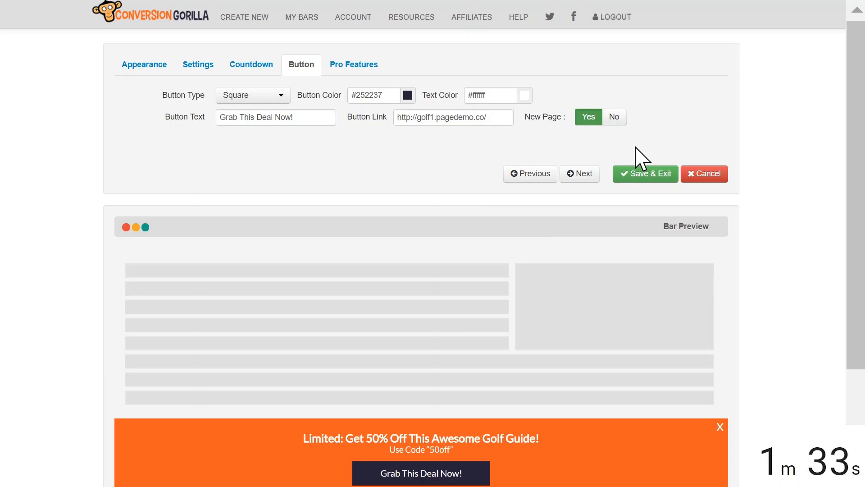
{"action": "scroll", "coordinate": [450, 298], "scroll_direction": "down", "scroll_amount": 3}
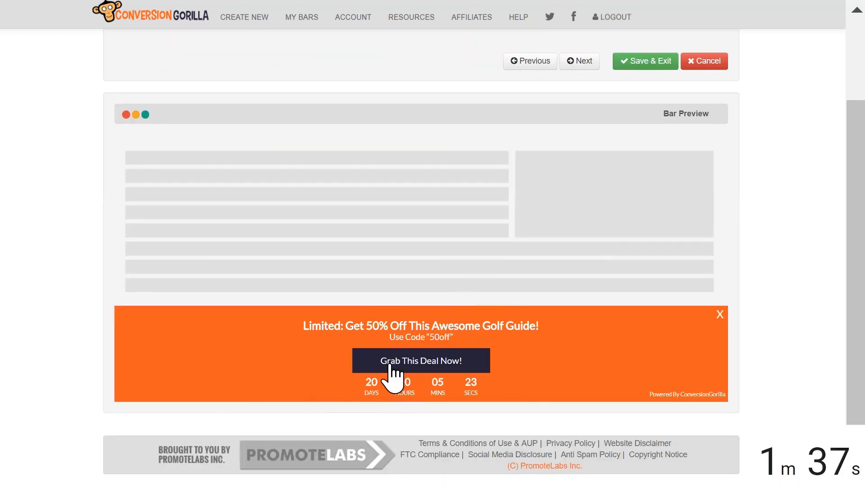
{"action": "scroll", "coordinate": [541, 307], "scroll_direction": "up", "scroll_amount": 3}
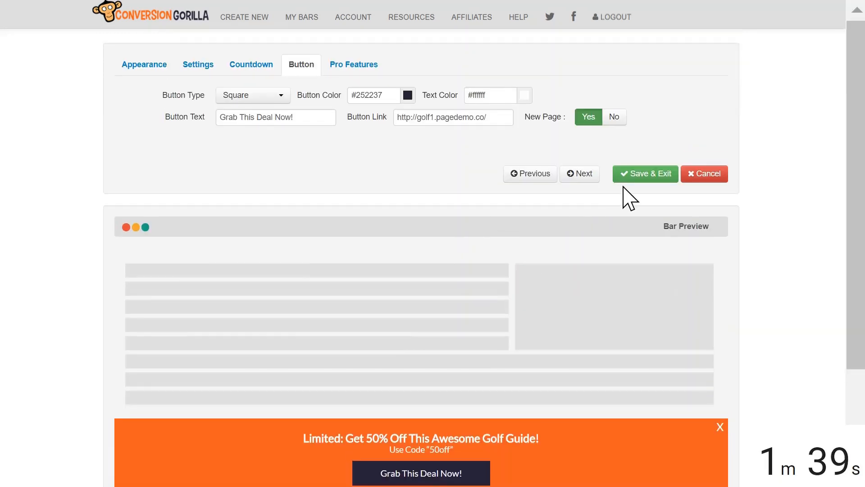
{"action": "left_click", "coordinate": [639, 177]}
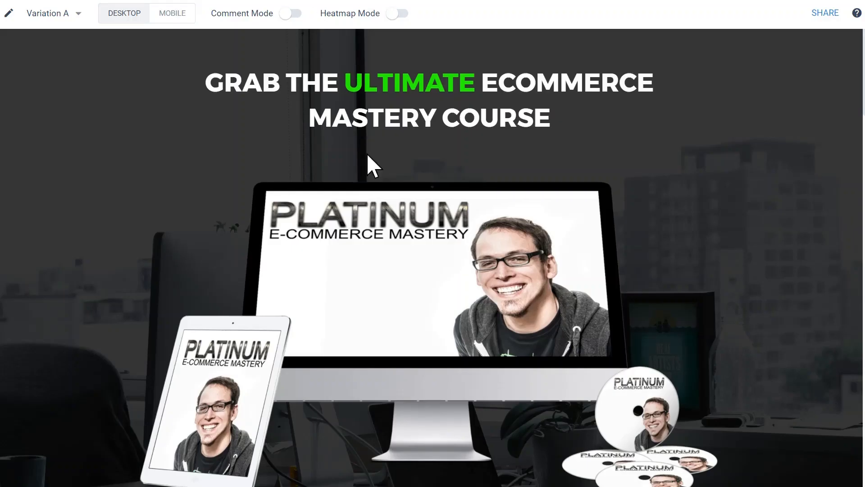
- Start a new simple, single-line message bar without buttons
{"action": "scroll", "coordinate": [367, 156], "scroll_direction": "down", "scroll_amount": 8}
{"action": "scroll", "coordinate": [367, 156], "scroll_direction": "up", "scroll_amount": 2}
{"action": "scroll", "coordinate": [368, 155], "scroll_direction": "up", "scroll_amount": 3}
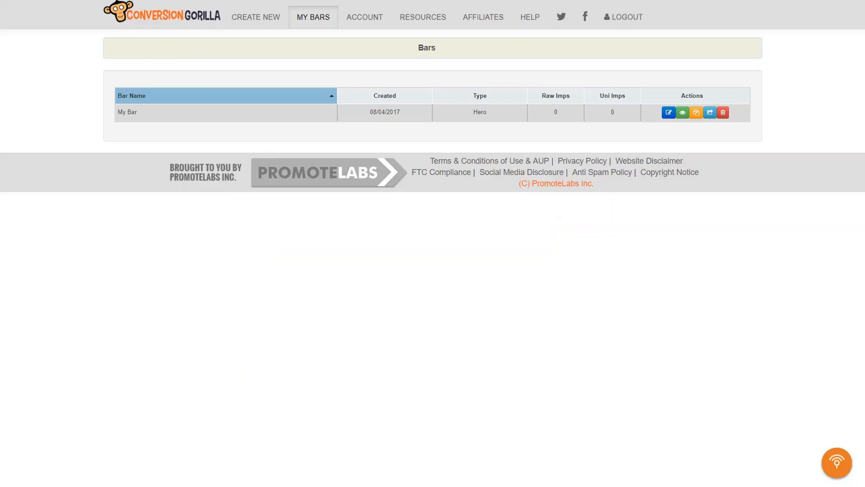
{"action": "left_click", "coordinate": [256, 17]}
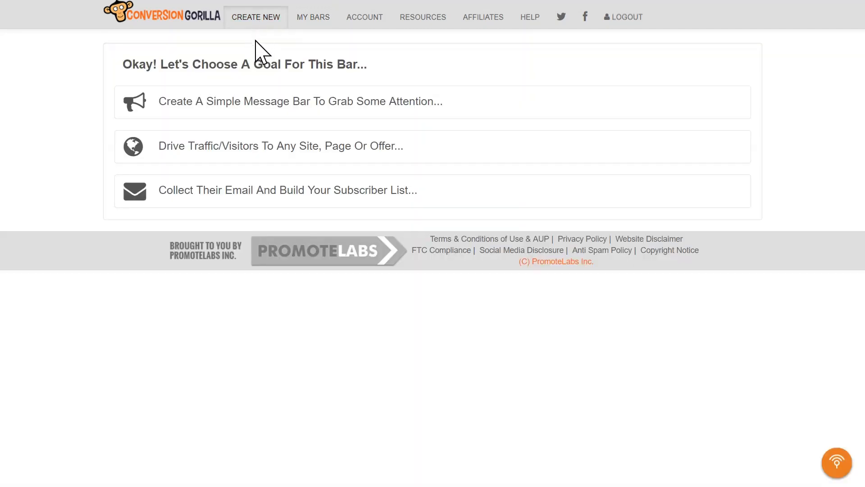
{"action": "left_click", "coordinate": [256, 111]}
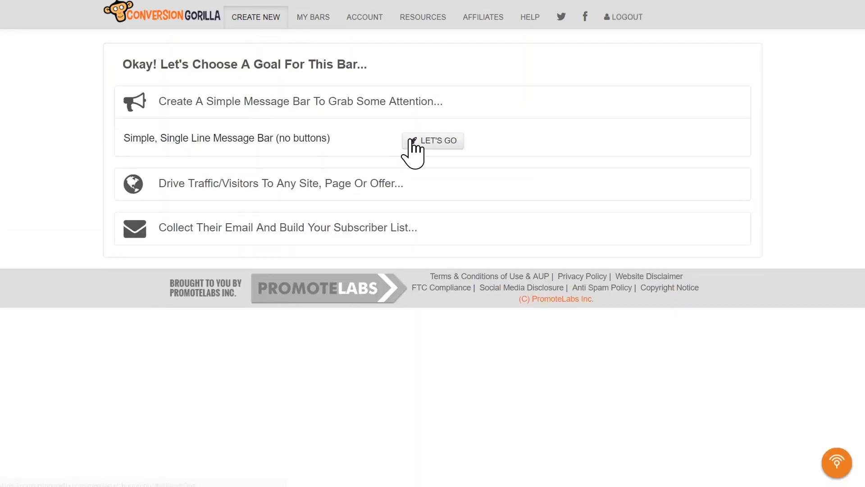
{"action": "left_click", "coordinate": [411, 144]}
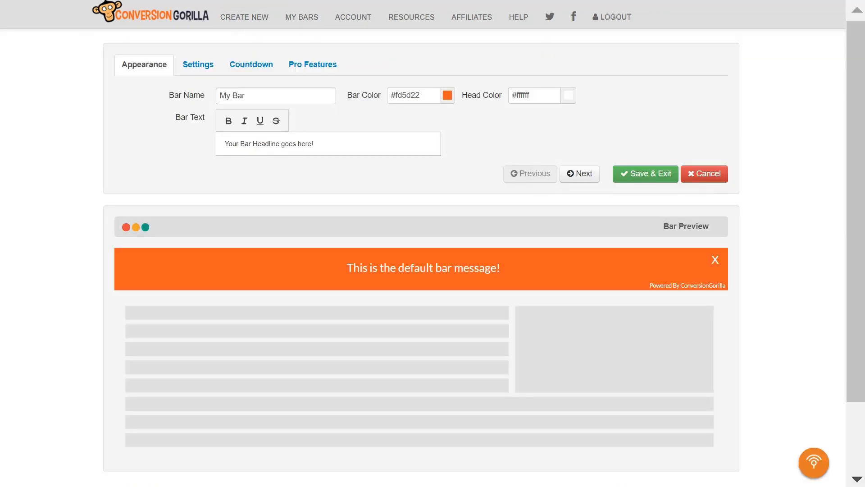
- Name the bar "My Message Bar" and change its bar color to blue #222bfd
{"action": "triple_click", "coordinate": [219, 97]}
{"action": "type", "text": "My Message Bar"}
{"action": "left_click", "coordinate": [447, 96]}
{"action": "left_click", "coordinate": [443, 127]}
{"action": "left_click", "coordinate": [501, 138]}
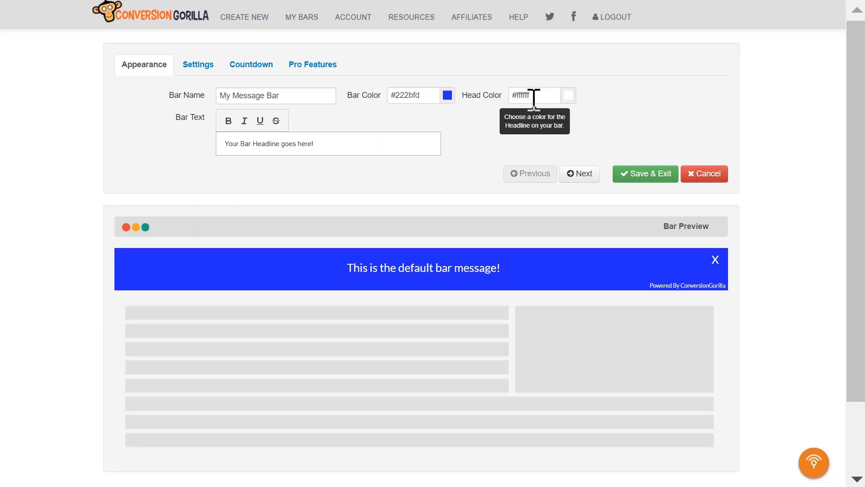
- Set the bar's headline to "Save 10% if you use code "10off" Right Now!" in bold
{"action": "left_click", "coordinate": [228, 121]}
{"action": "type", "text": "Save 10% if you use code \"10off\" Right Now!"}
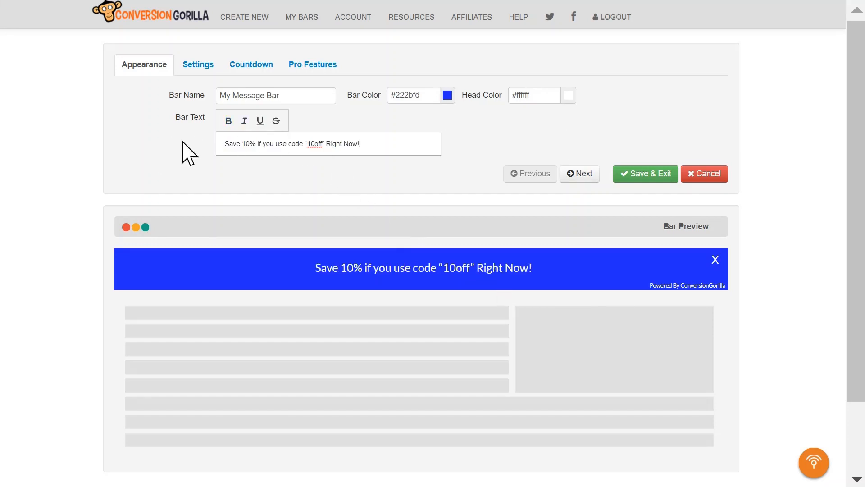
{"action": "left_click_drag", "start_coordinate": [387, 140], "coordinate": [188, 149]}
{"action": "left_click", "coordinate": [228, 121]}
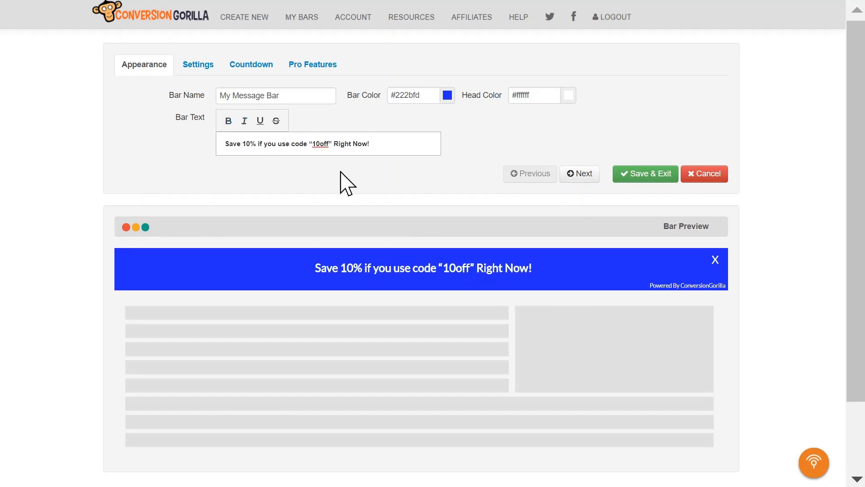
- Set the message bar to appear after 180 seconds
{"action": "left_click", "coordinate": [567, 174]}
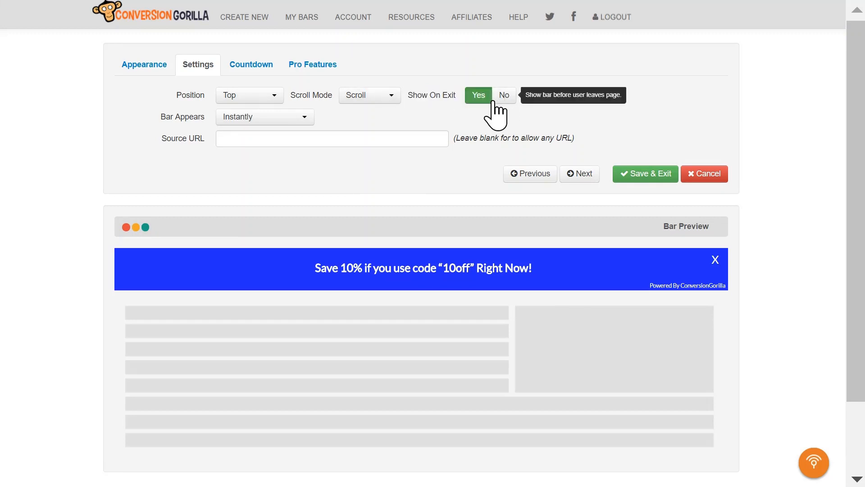
{"action": "left_click", "coordinate": [302, 119]}
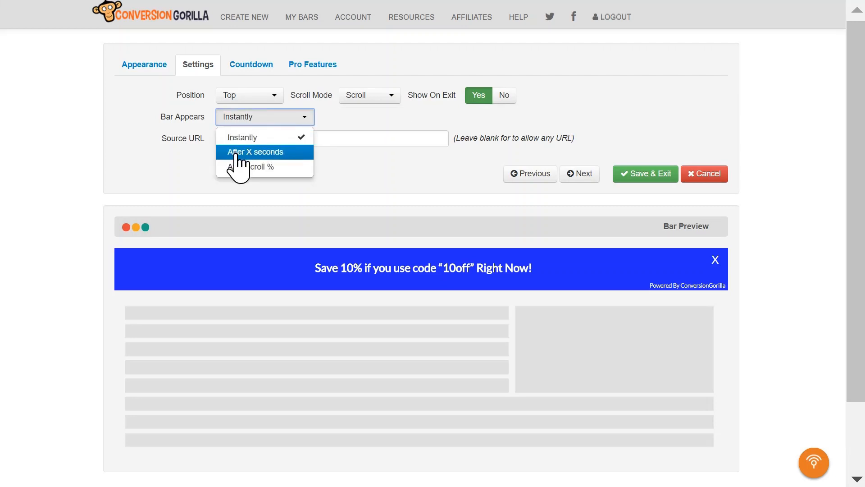
{"action": "left_click", "coordinate": [254, 152]}
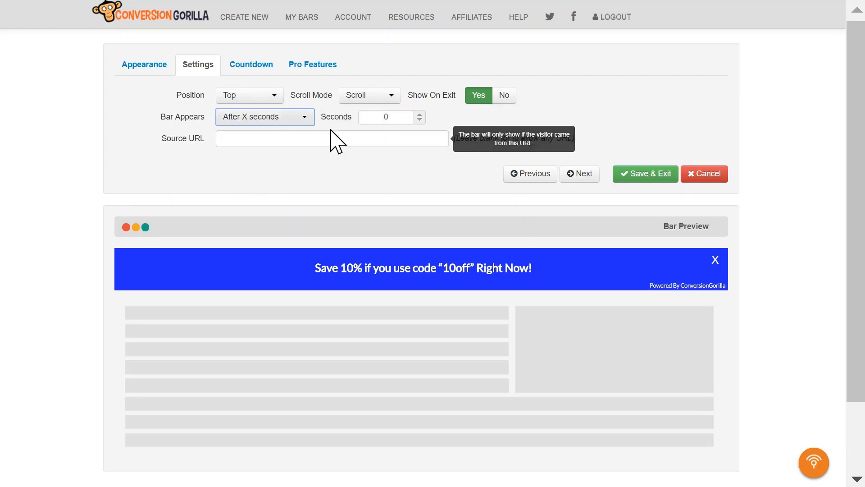
{"action": "double_click", "coordinate": [399, 116]}
{"action": "type", "text": "180"}
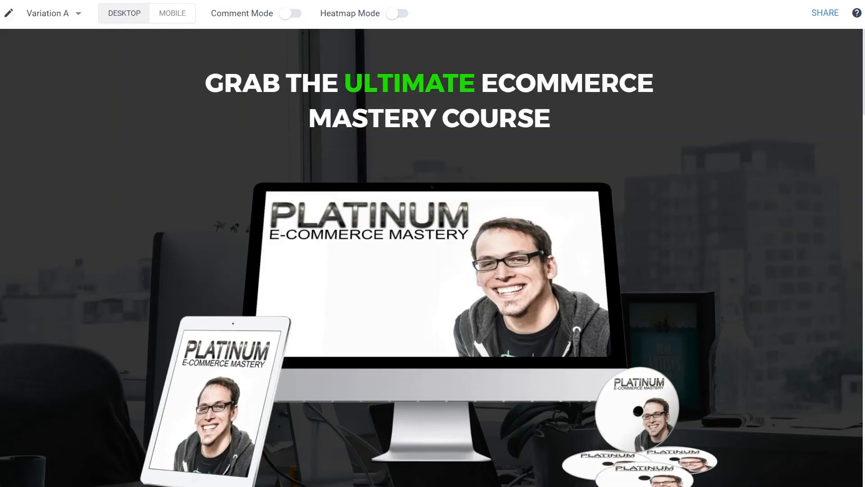
{"action": "scroll", "coordinate": [343, 208], "scroll_direction": "down", "scroll_amount": 3}
{"action": "scroll", "coordinate": [238, 63], "scroll_direction": "up", "scroll_amount": 3}
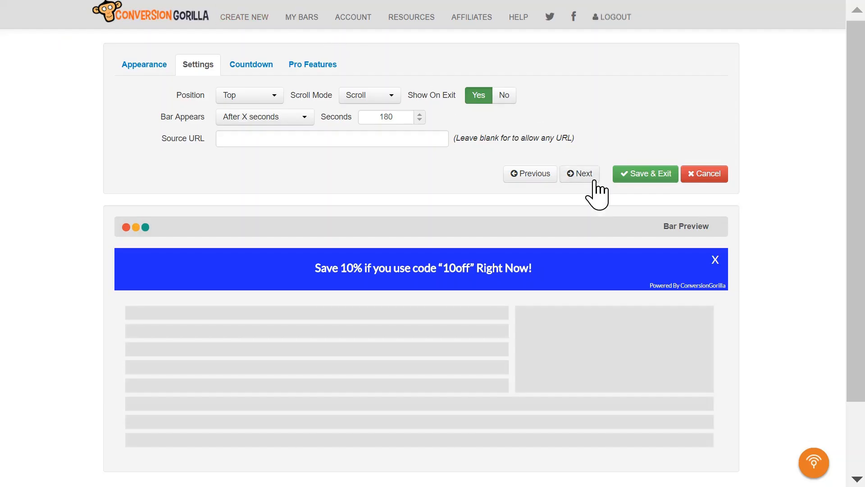
- Leave the message bar's countdown type at None and save the bar
{"action": "left_click", "coordinate": [586, 178]}
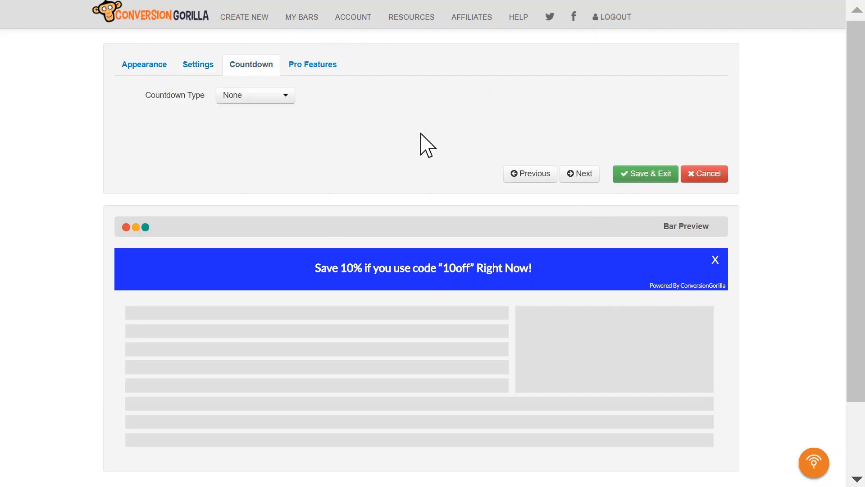
{"action": "left_click", "coordinate": [250, 99]}
{"action": "left_click", "coordinate": [249, 98]}
{"action": "left_click", "coordinate": [640, 179]}
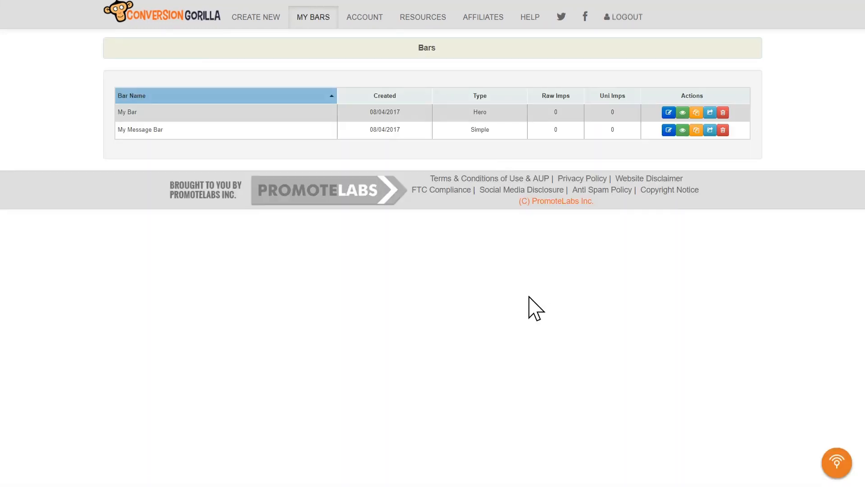